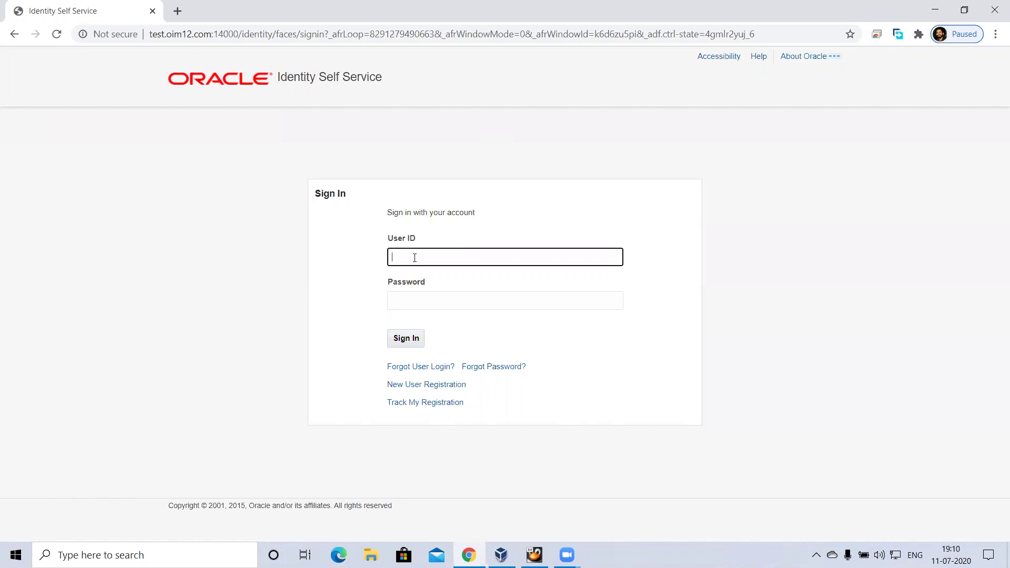
pyautogui.write('xels')
pyautogui.write('ysadm')
# - Sign in to Self Service with the administrator user ID and password
pyautogui.press('Tab')
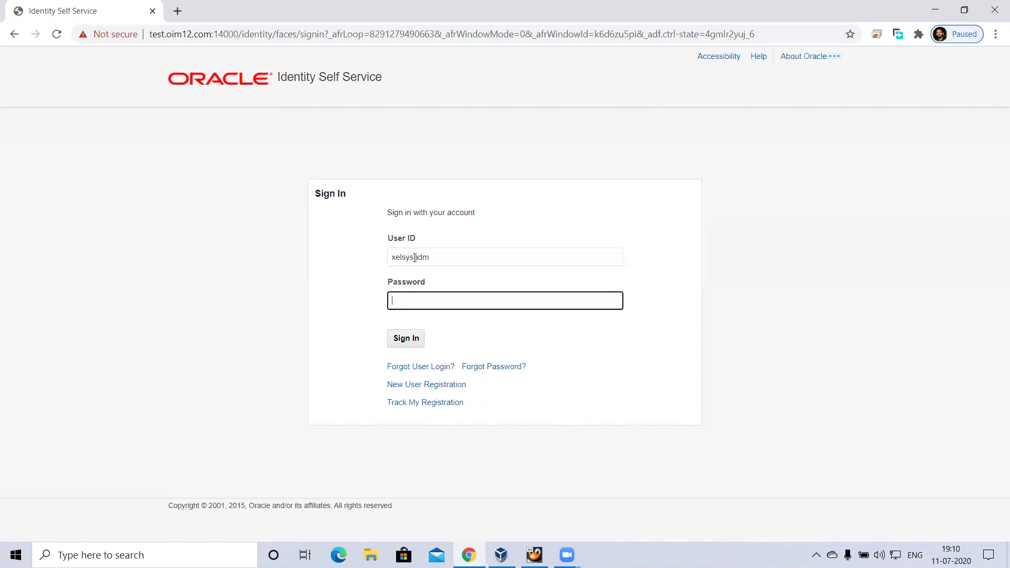
pyautogui.write('••')
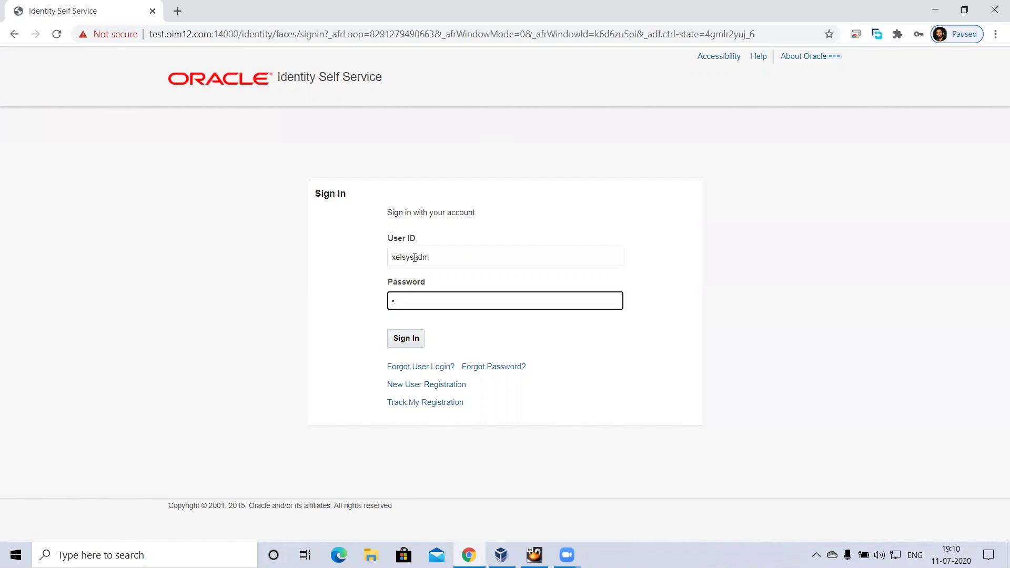
pyautogui.write('•••')
pyautogui.write('••')
pyautogui.press('Return')
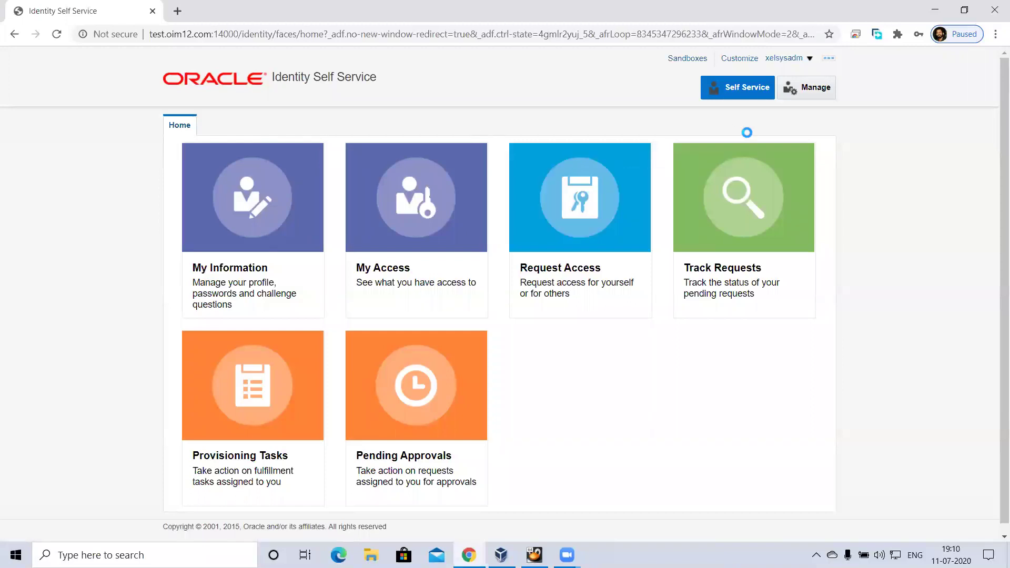
# - Go from Manage to the Users list and start a new user
pyautogui.click(806, 88)
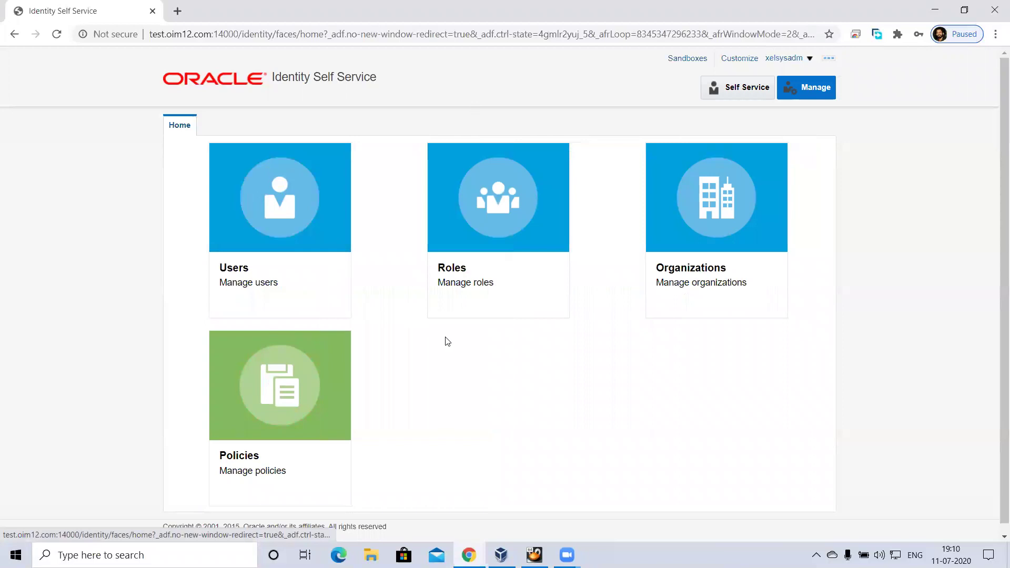
pyautogui.click(272, 208)
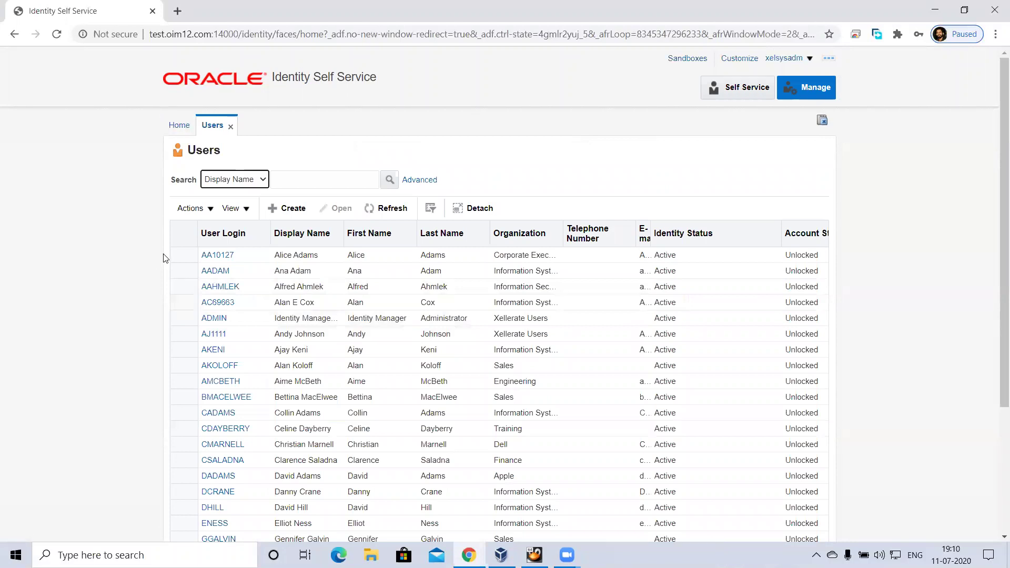
pyautogui.click(289, 208)
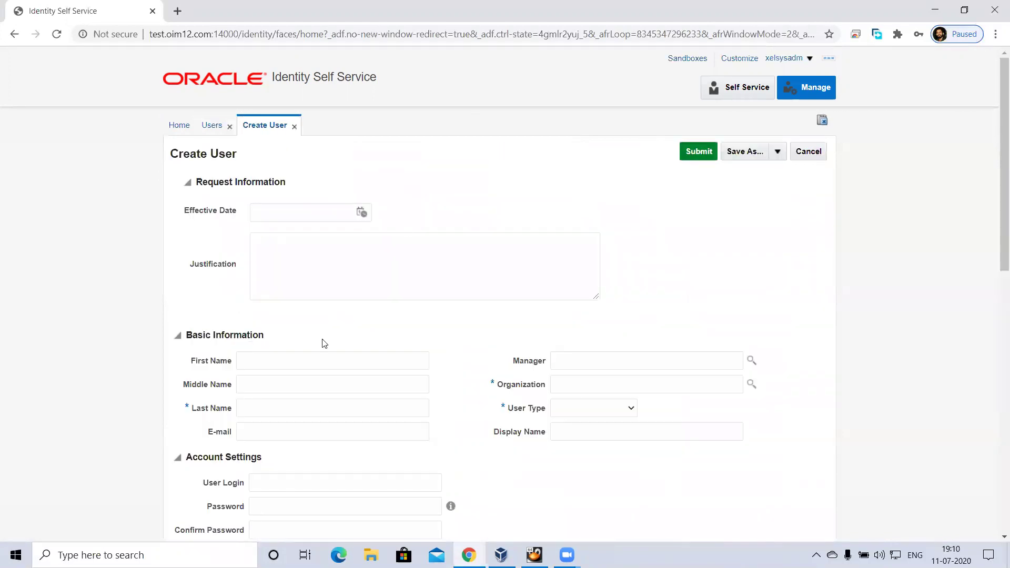
# - Fill in First Name 'test' and Last Name 'lname'
pyautogui.click(291, 354)
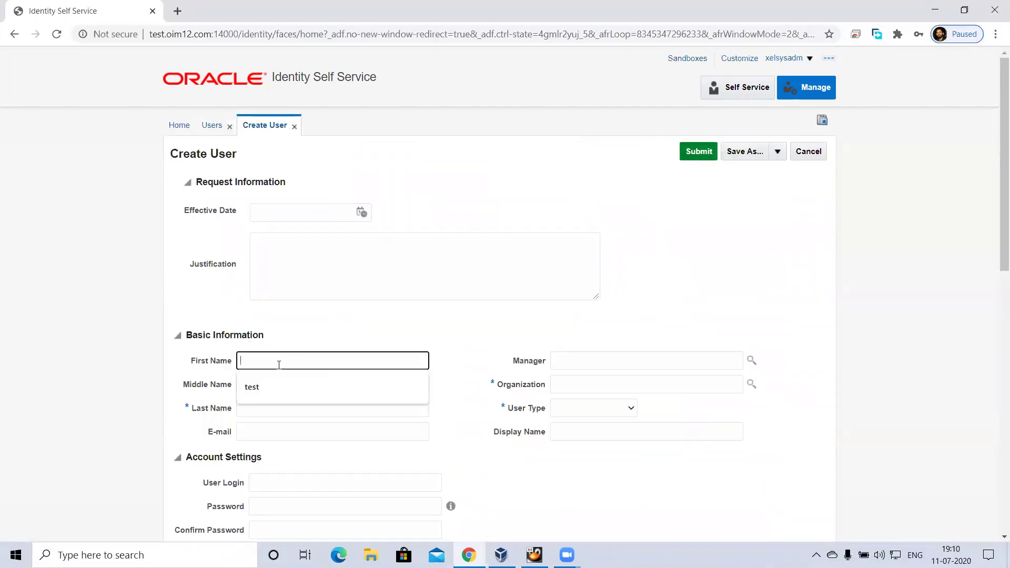
pyautogui.click(270, 378)
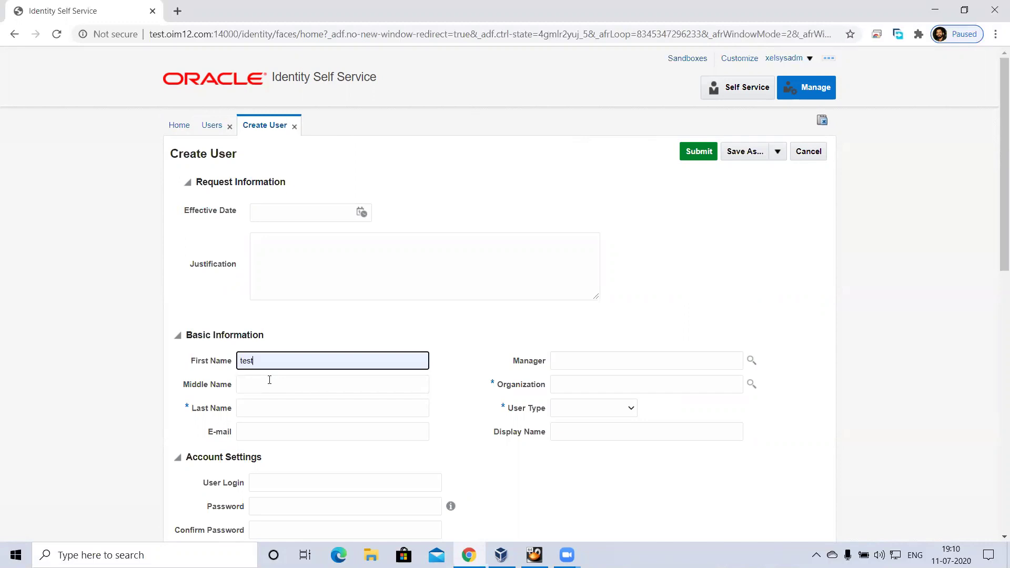
pyautogui.click(250, 406)
pyautogui.write('lname')
pyautogui.click(262, 432)
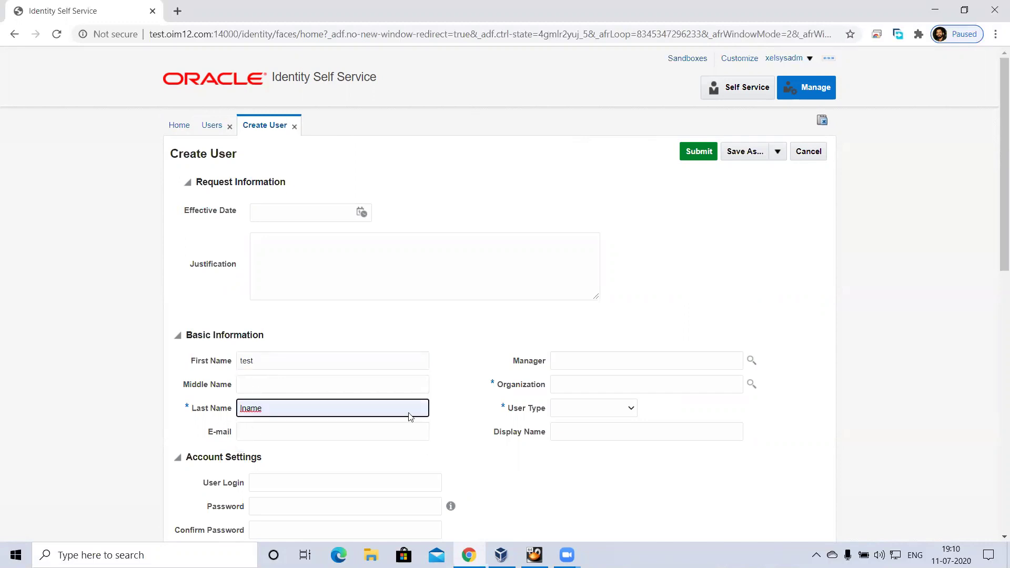
# - Set User Type to Full-Time Employee and bring up the Organization lookup
pyautogui.click(593, 408)
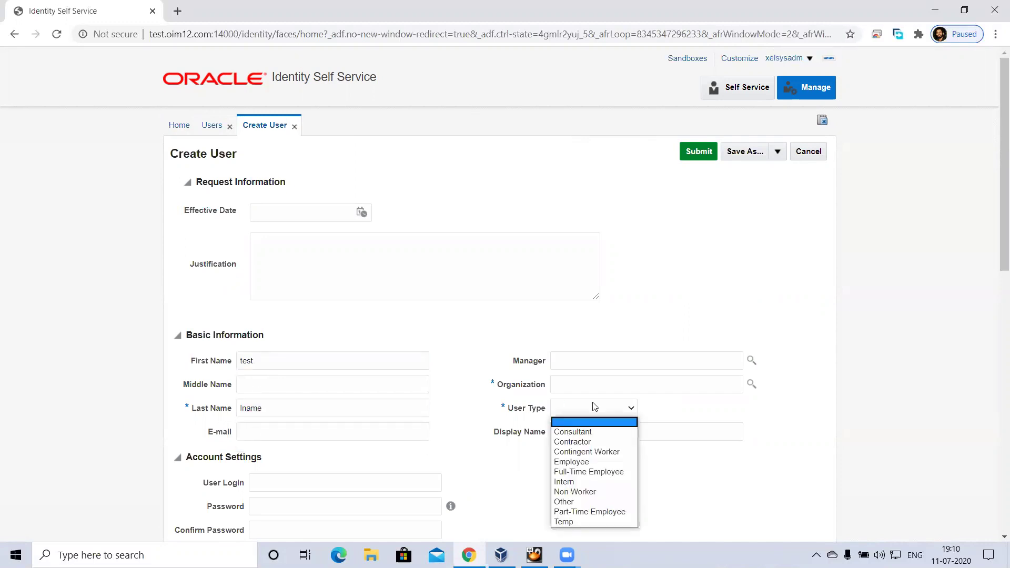
pyautogui.click(579, 472)
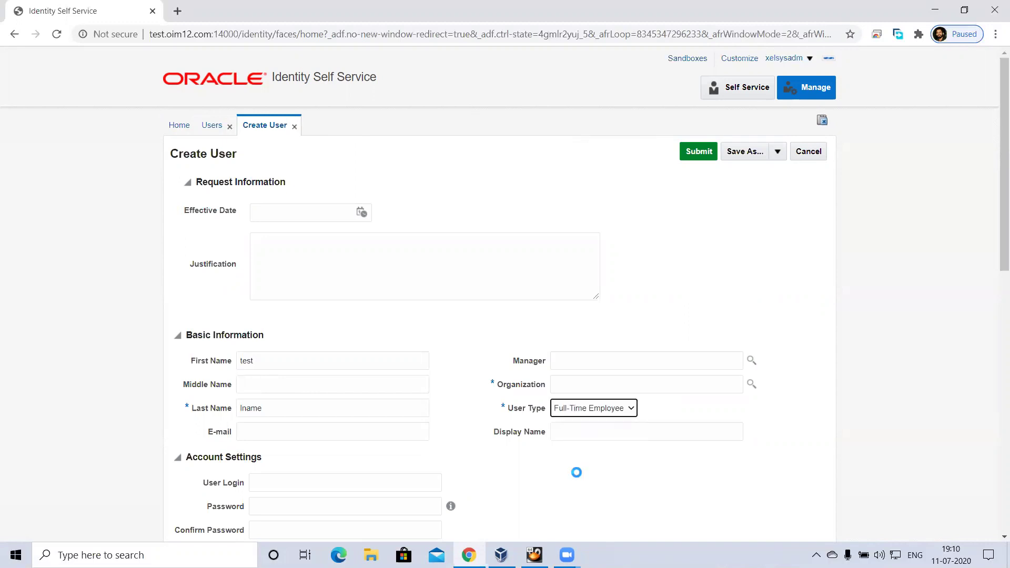
pyautogui.click(752, 386)
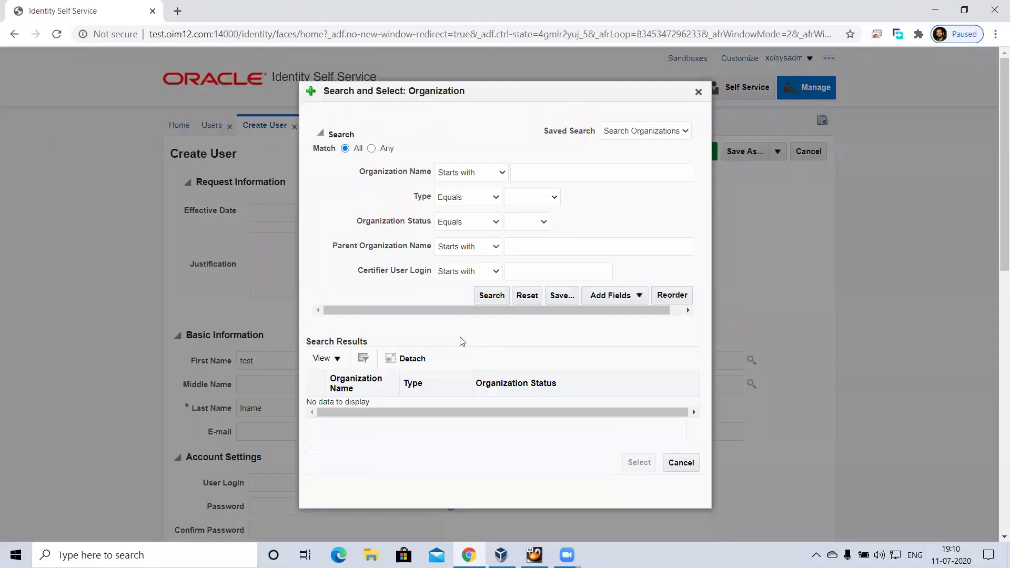
# - List all organizations and select Finance as the user's organization
pyautogui.click(488, 295)
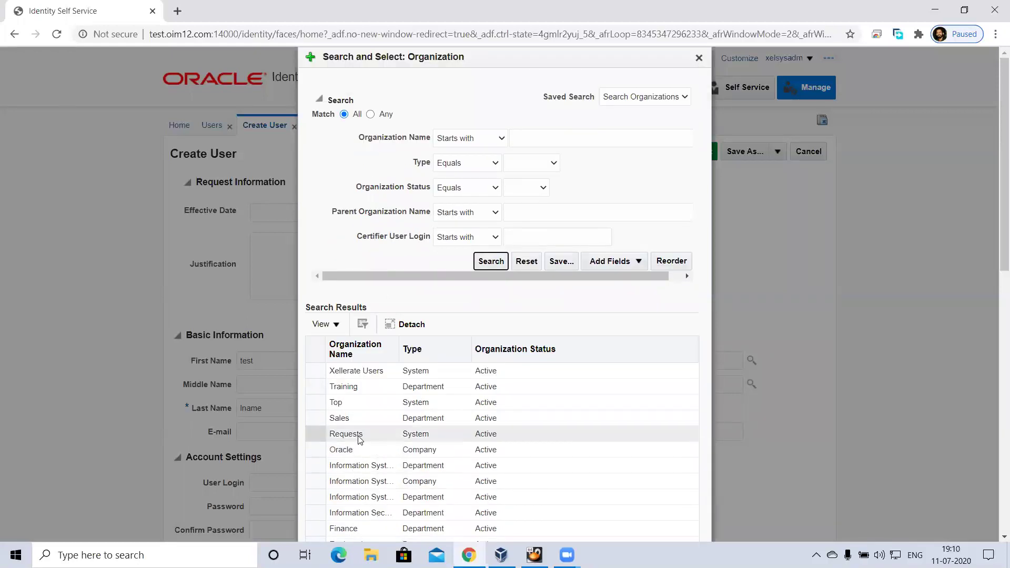
pyautogui.click(355, 527)
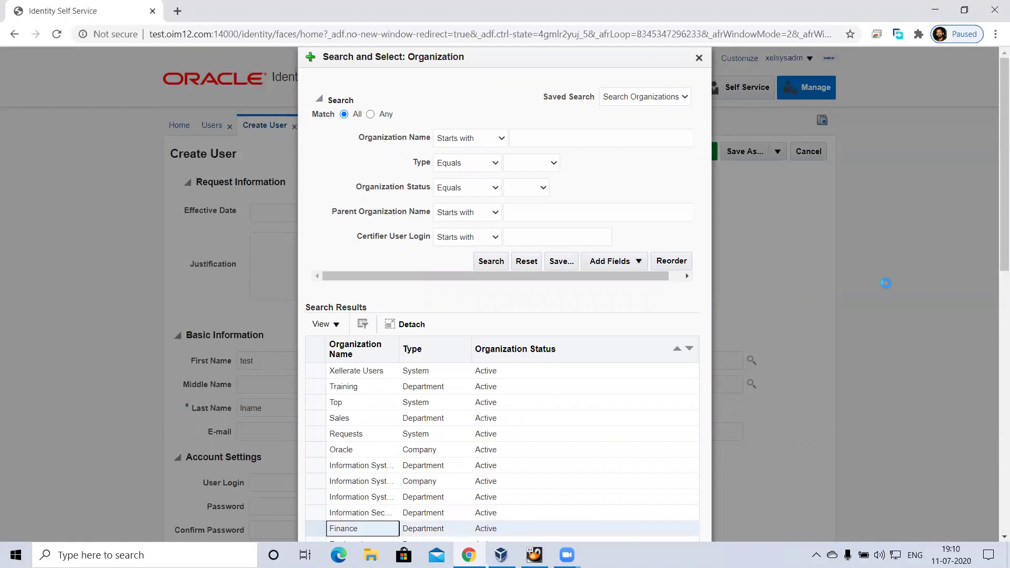
pyautogui.scroll(-3, 995, 206)
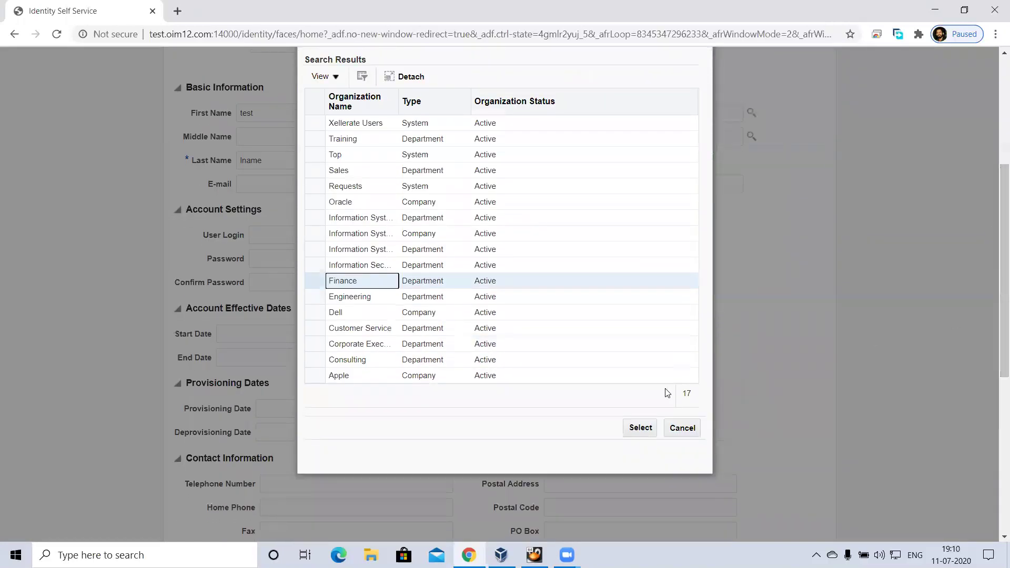
pyautogui.click(640, 429)
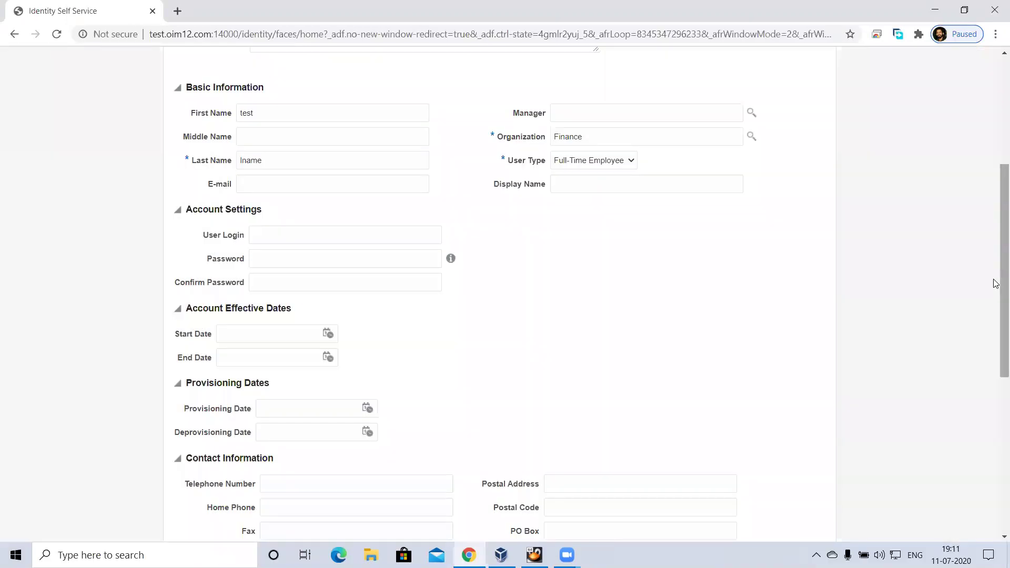
pyautogui.moveTo(995, 284); pyautogui.dragTo(995, 192)
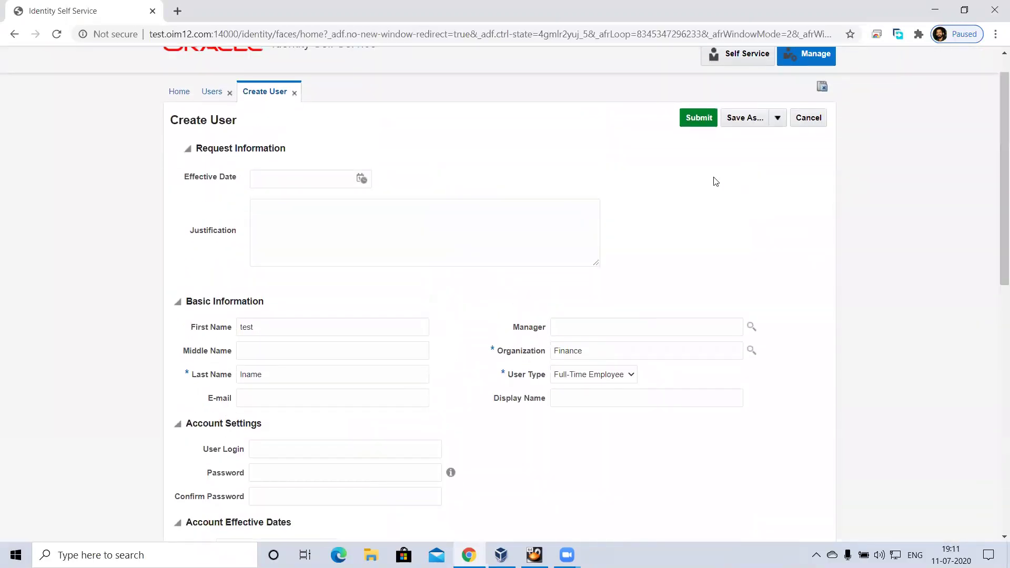
# - Submit the new user, then search users for display name 'test'
pyautogui.click(695, 119)
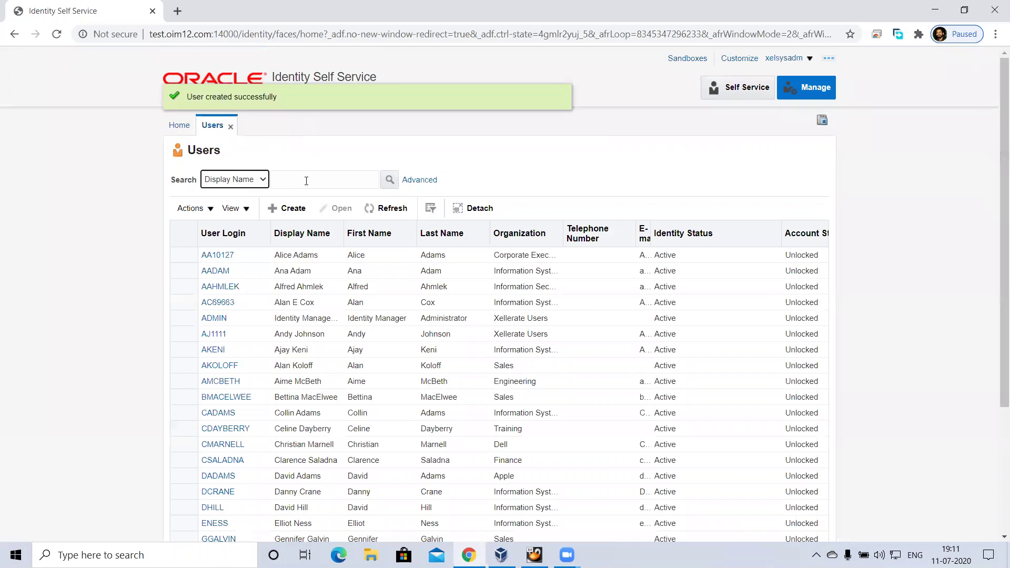
pyautogui.click(307, 181)
pyautogui.write('C')
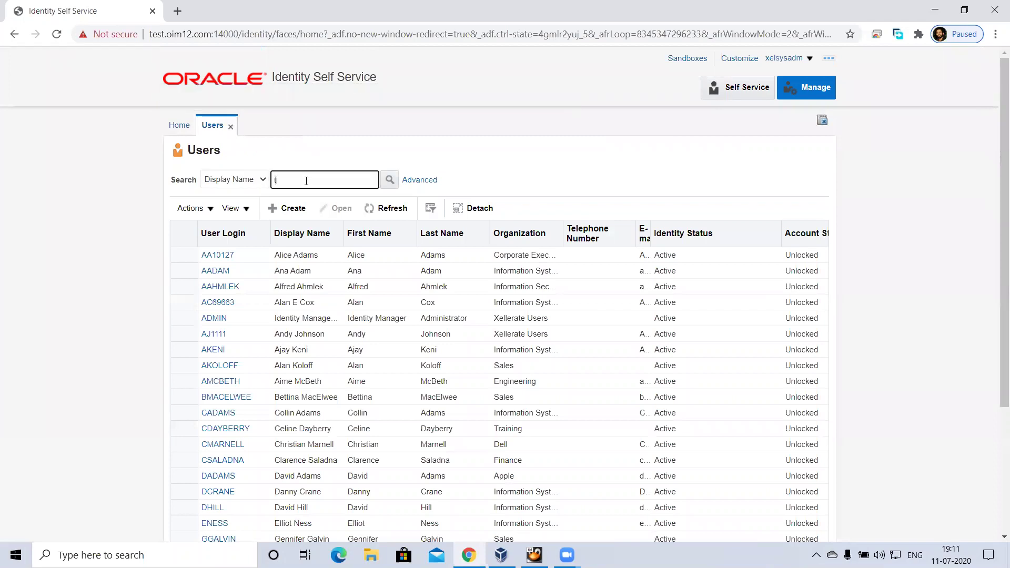
pyautogui.write('est')
pyautogui.press('Return')
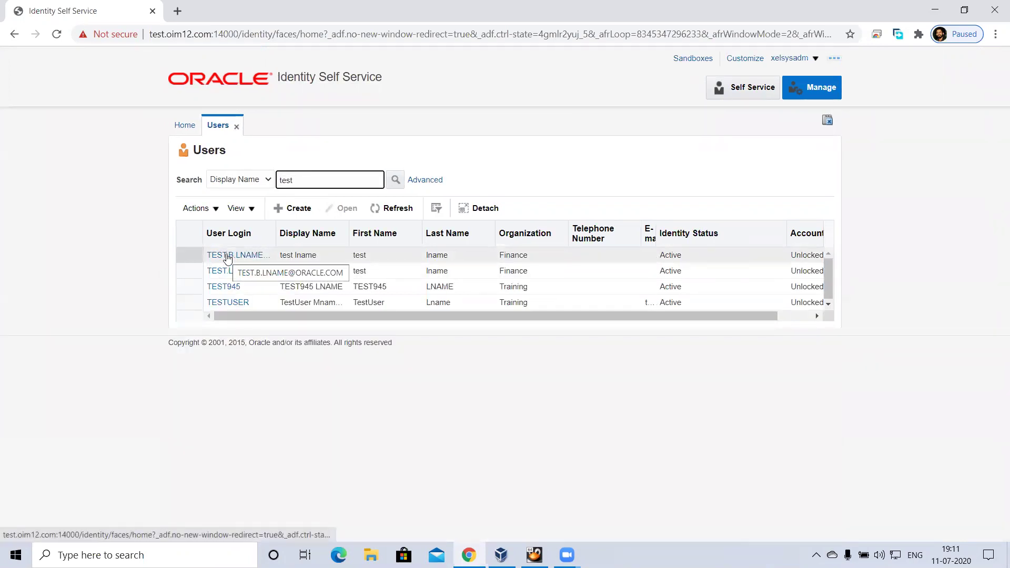
# - Open the TEST.B.LNAME user's details from the search results
pyautogui.click(228, 257)
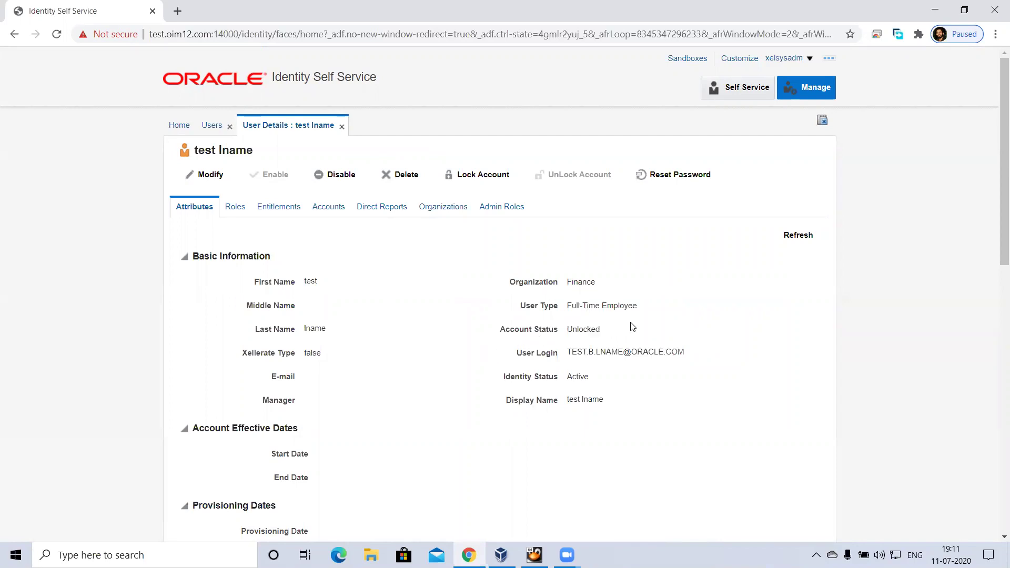
pyautogui.moveTo(996, 152)
pyautogui.mouseDown()
pyautogui.moveTo(995, 361)
pyautogui.moveTo(998, 90)
pyautogui.mouseUp()
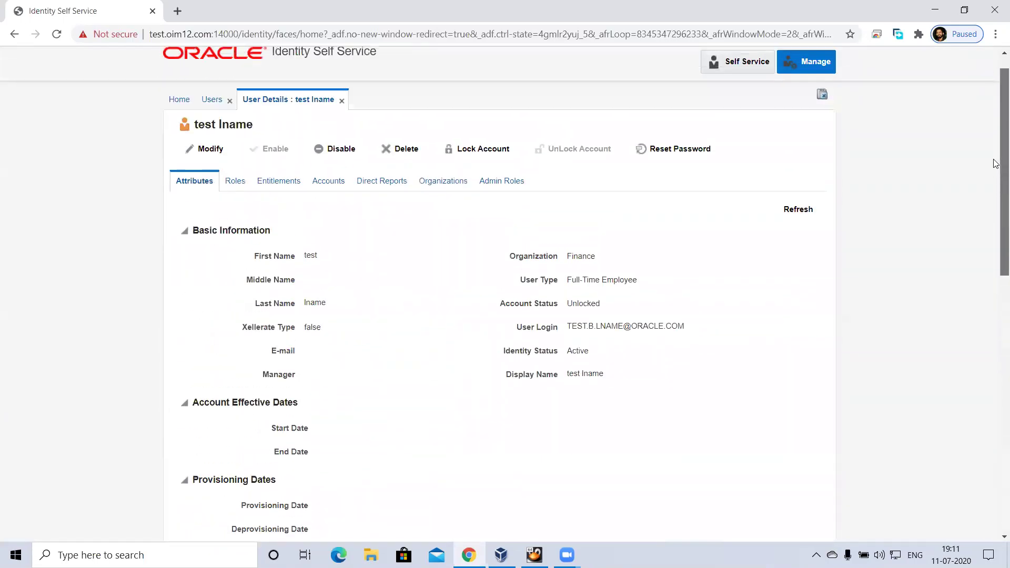
# - Modify the user with middle name 'mname', submit, and refresh the details
pyautogui.click(204, 148)
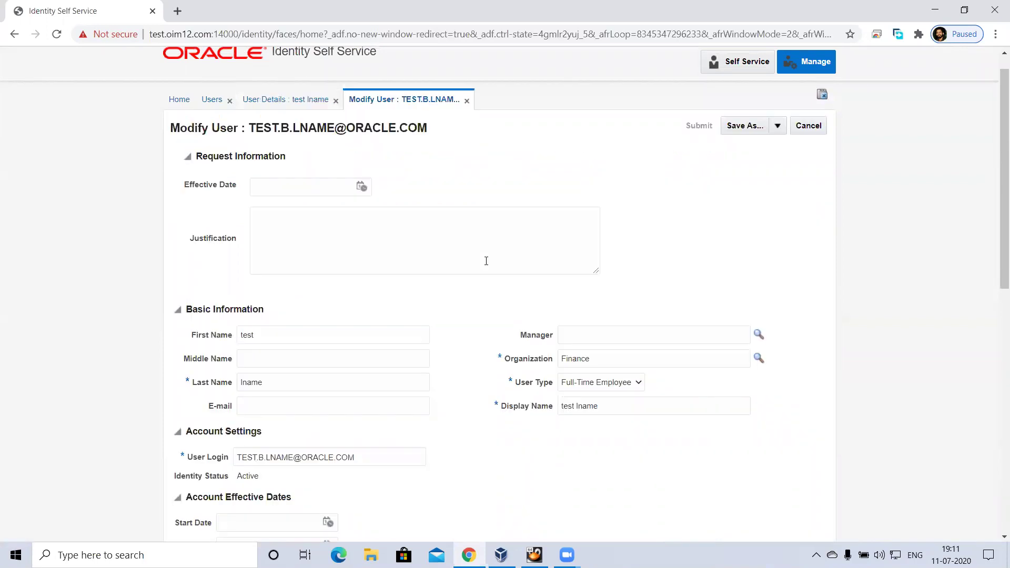
pyautogui.click(348, 366)
pyautogui.write('m')
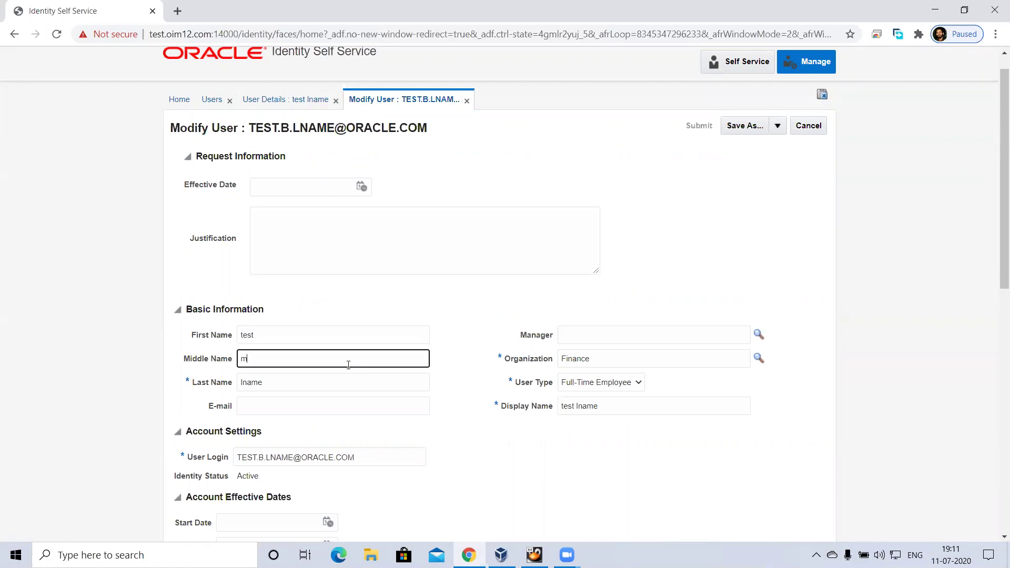
pyautogui.write('name')
pyautogui.click(684, 279)
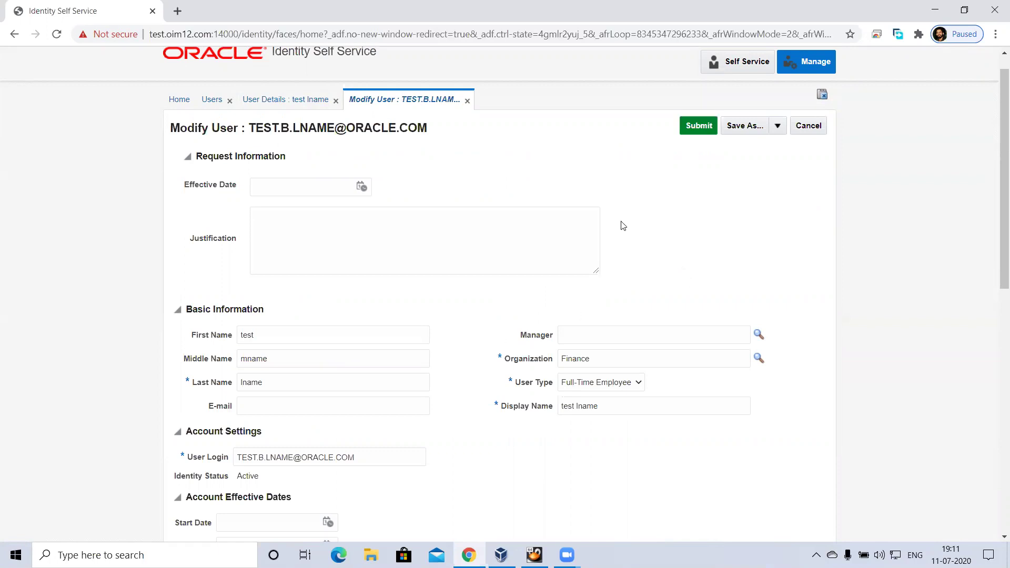
pyautogui.click(698, 129)
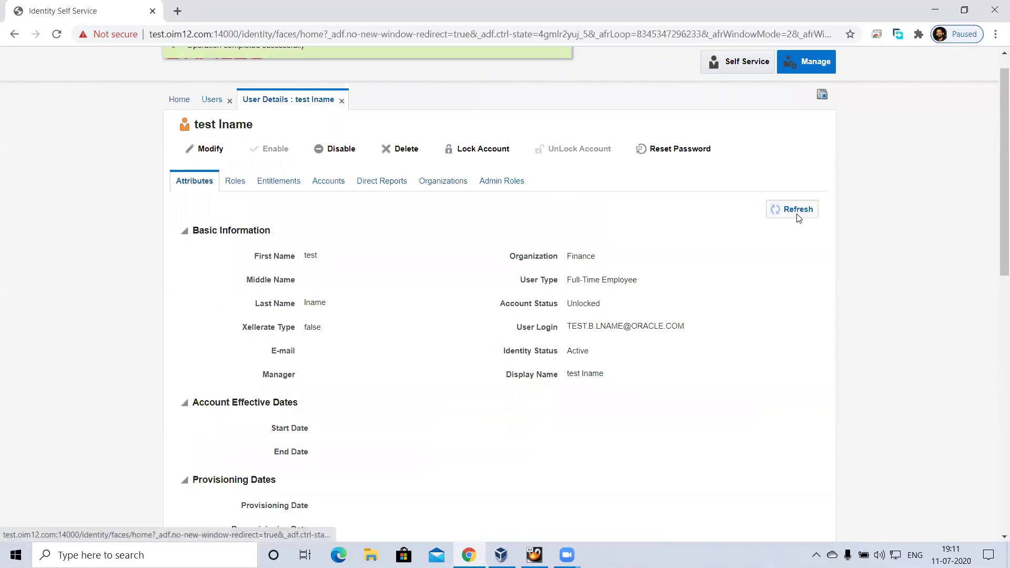
pyautogui.click(798, 210)
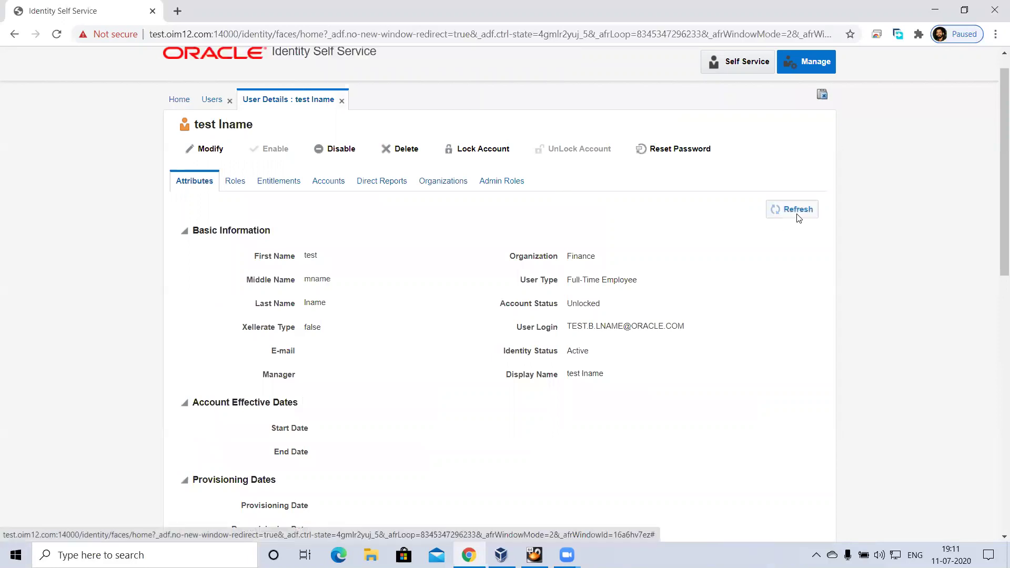
pyautogui.moveTo(994, 215); pyautogui.dragTo(993, 204)
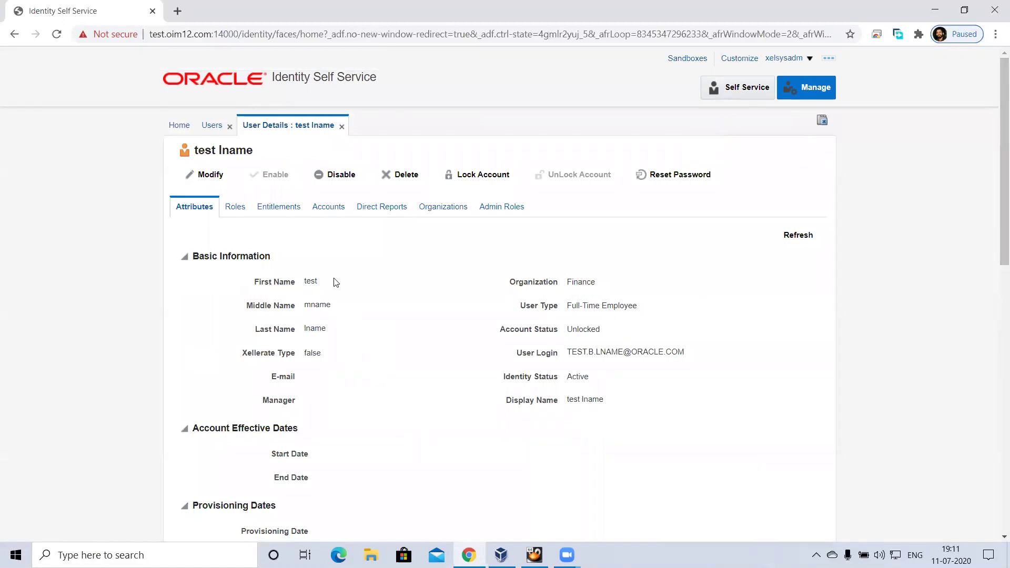
# - Return to the Users search results, briefly checking the toolbar overflow menu
pyautogui.click(209, 126)
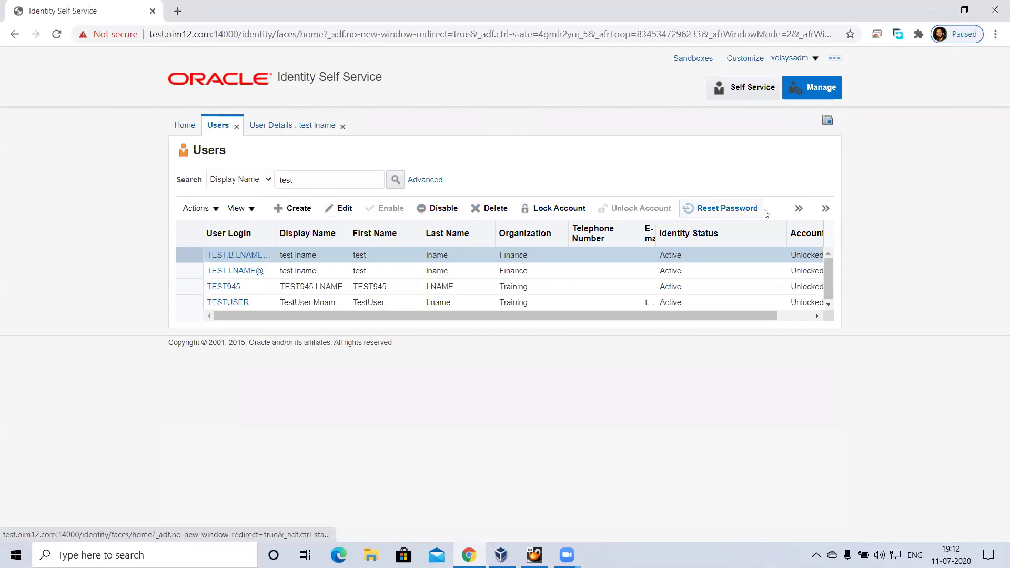
pyautogui.click(826, 207)
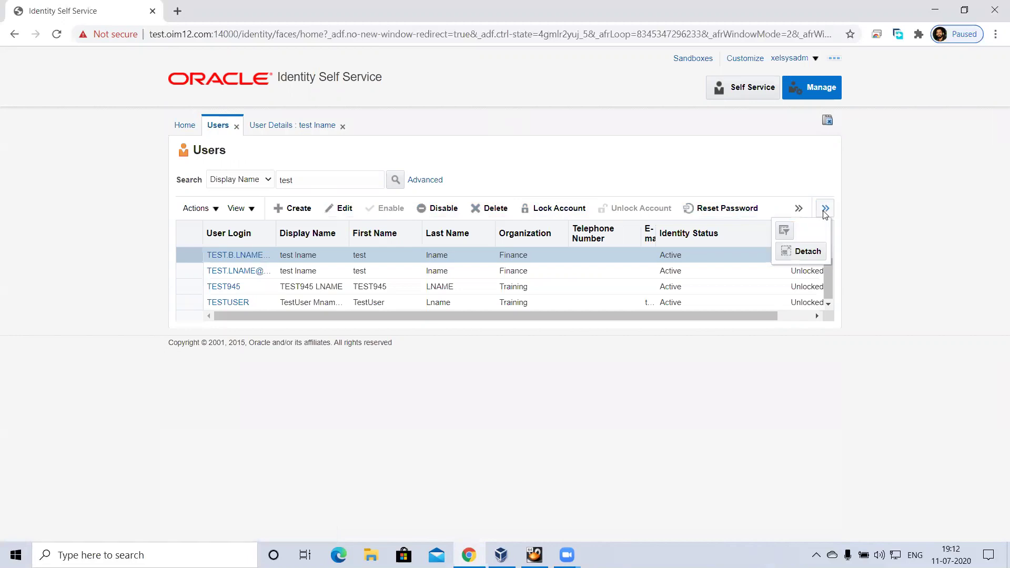
pyautogui.click(503, 180)
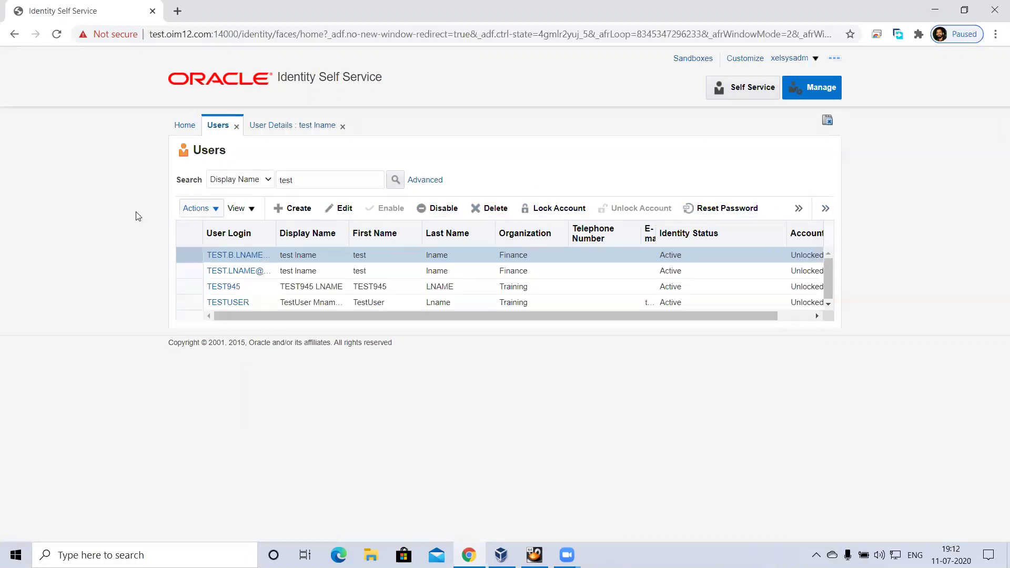